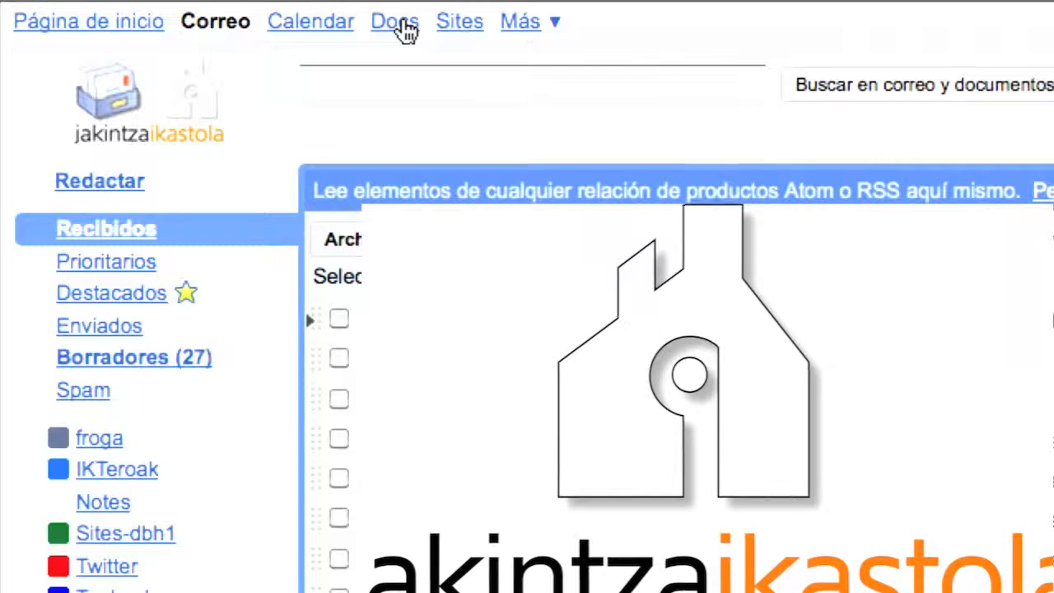
Go from Gmail to the Google Docs list showing all items.
click(406, 29)
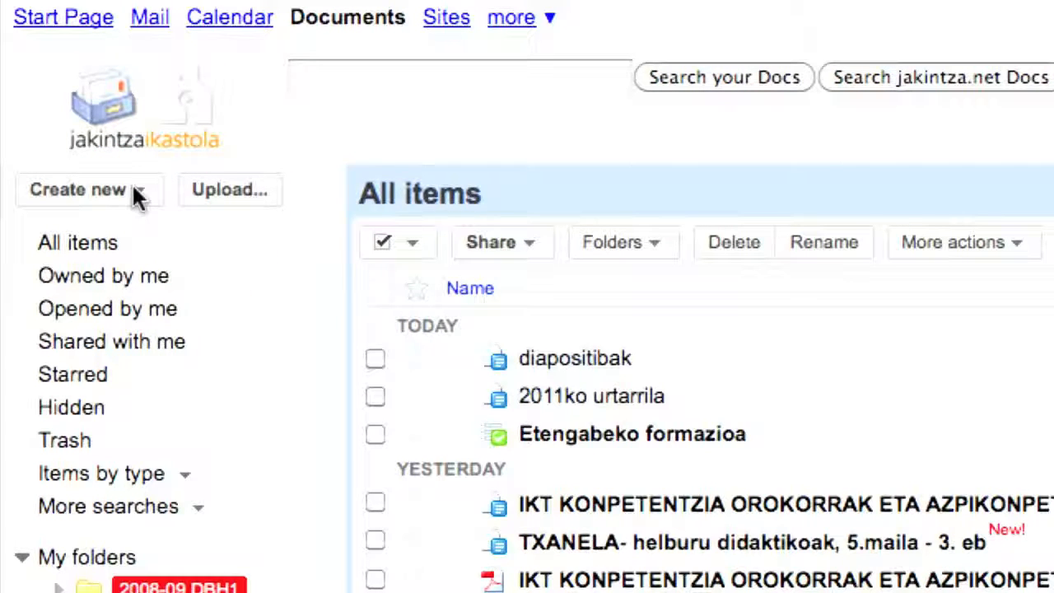
Create a new blank text document from the Create new menu.
click(134, 186)
click(140, 189)
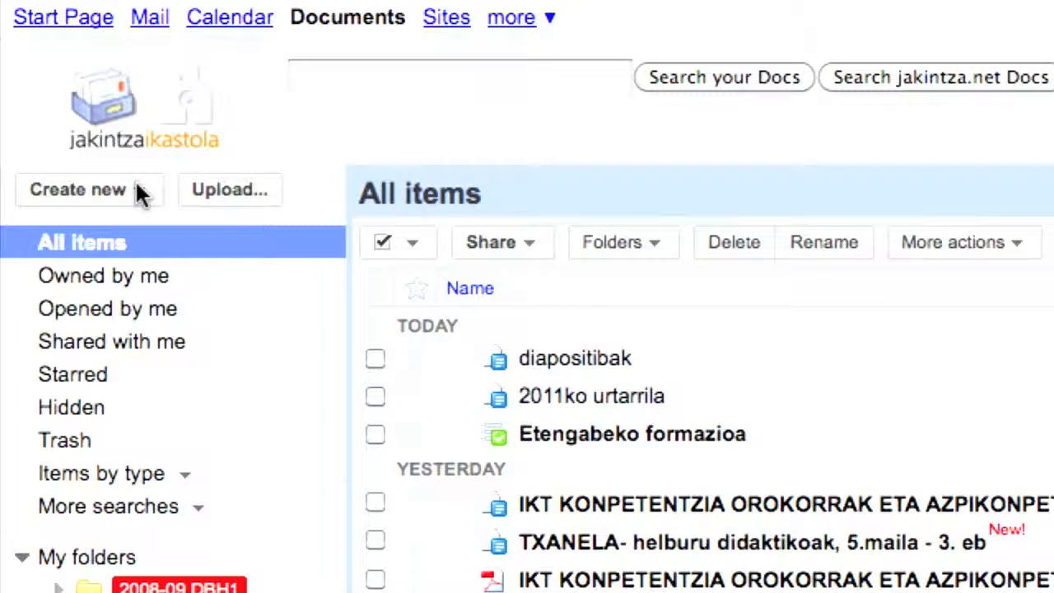
click(137, 190)
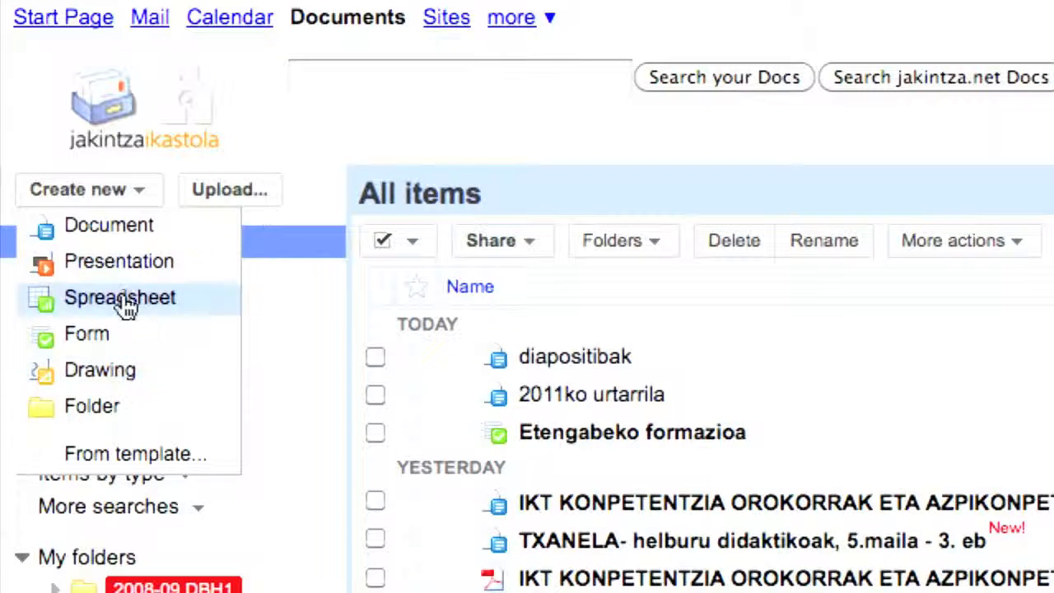
click(118, 234)
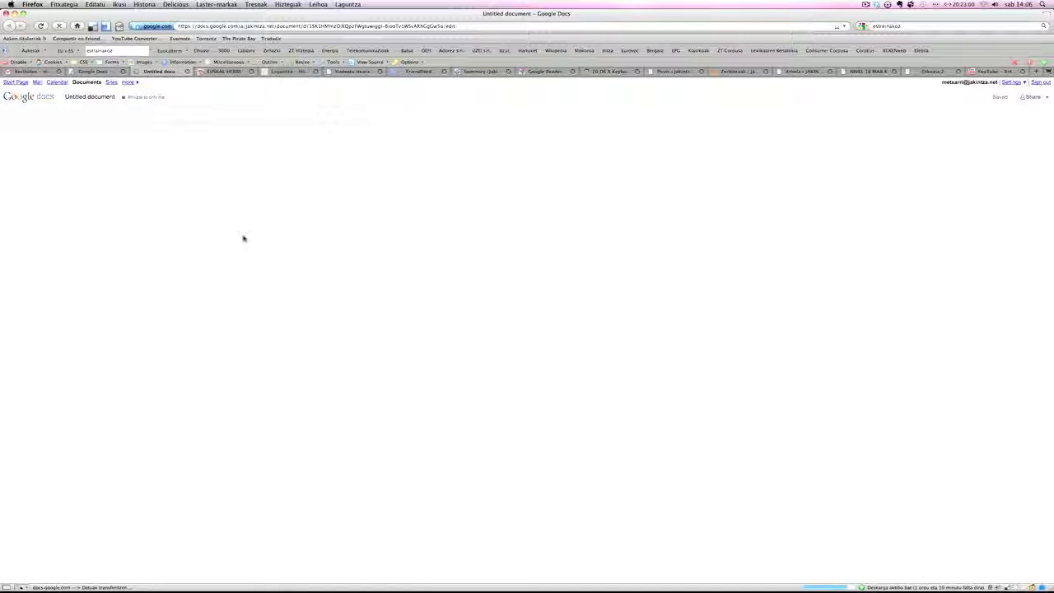
Retitle the untitled document as the owner's name followed by 'dokumentua'.
click(485, 222)
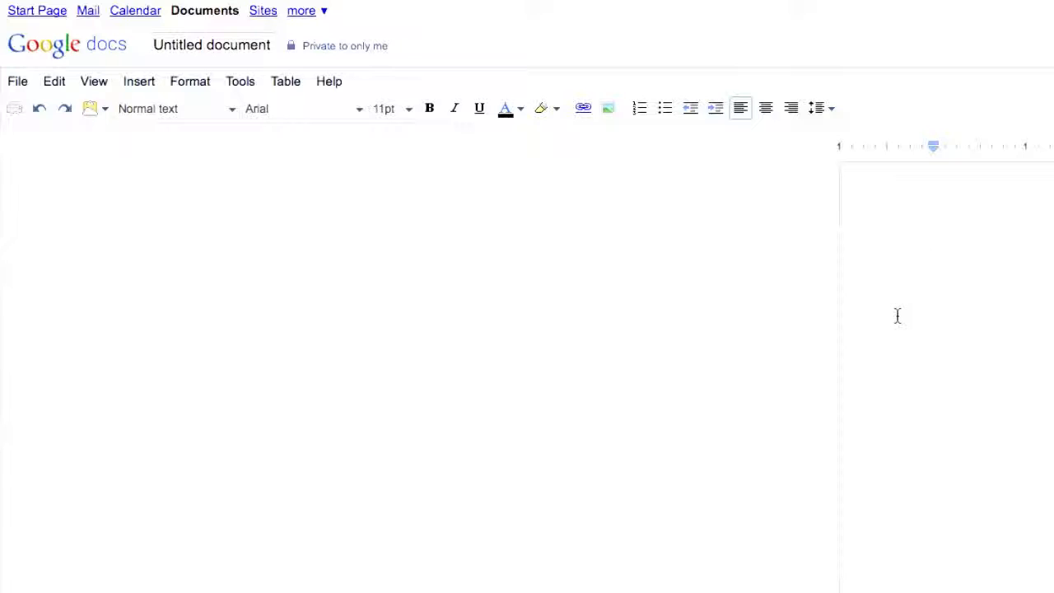
click(208, 46)
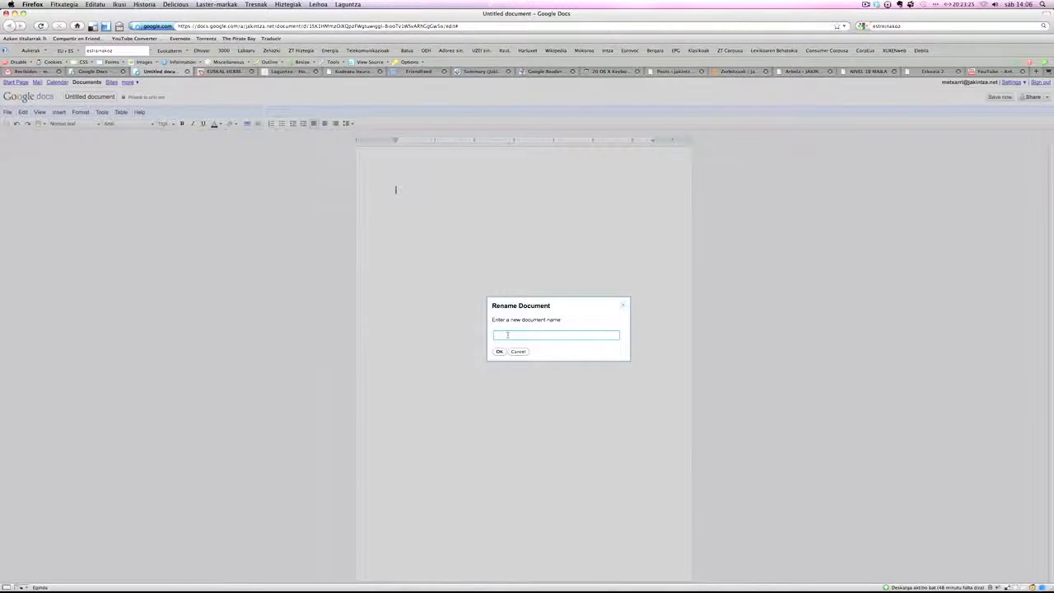
click(507, 335)
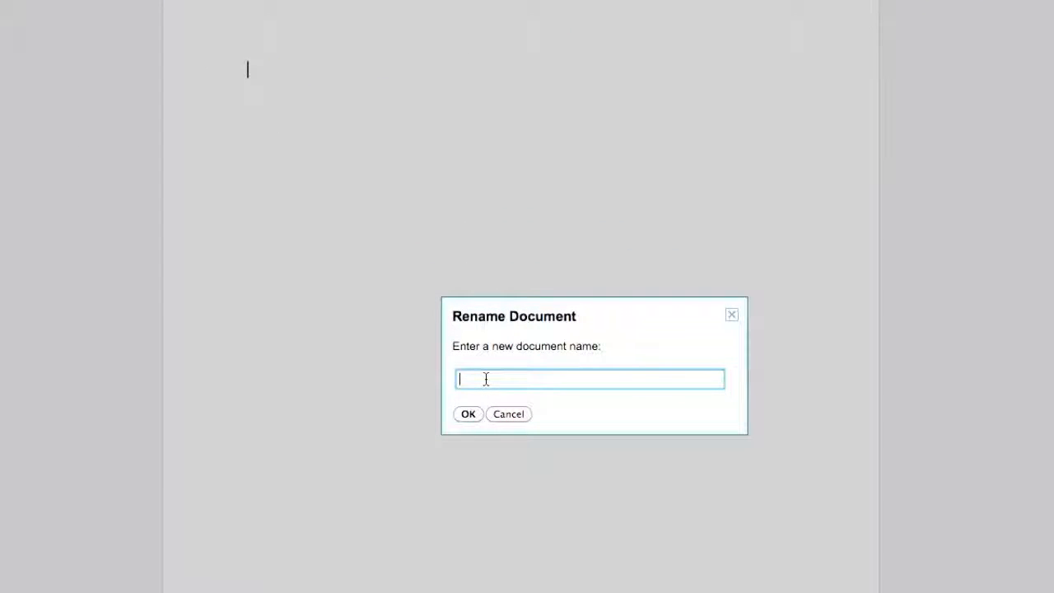
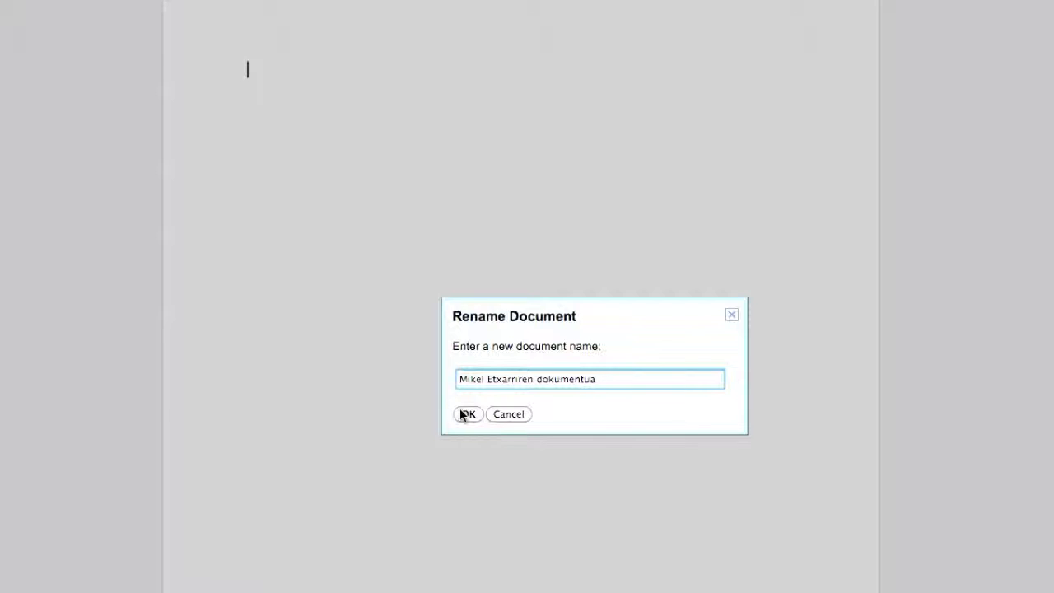
click(464, 414)
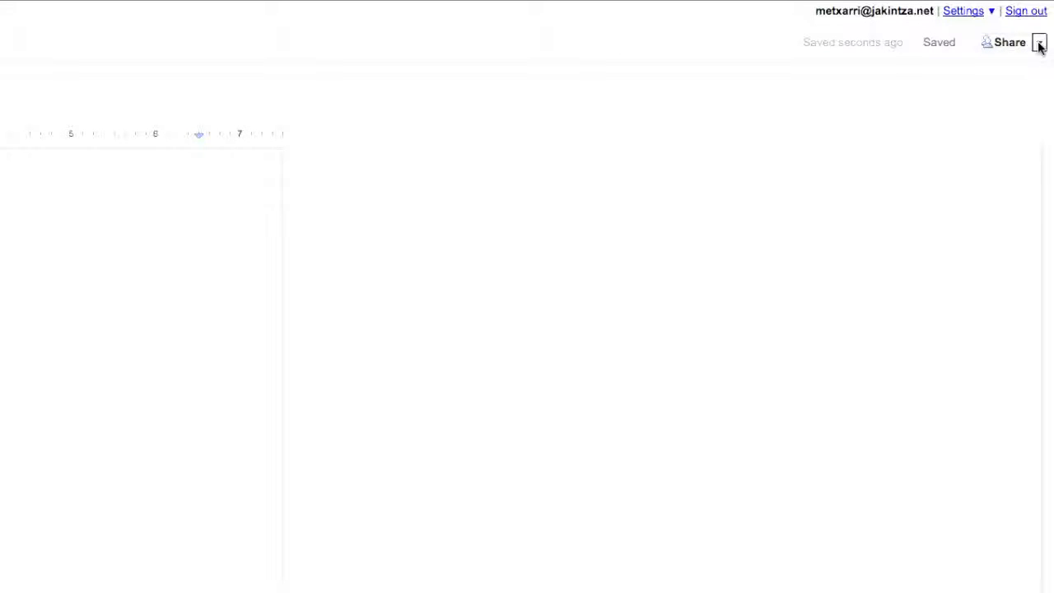
Open Sharing settings from the arrow menu beside Share.
click(1039, 44)
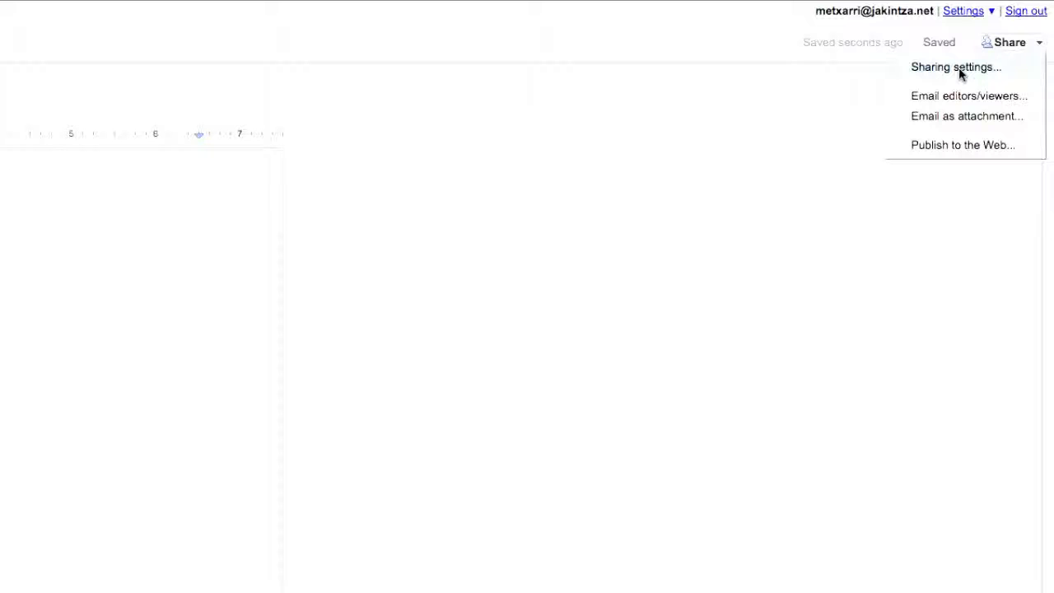
click(959, 67)
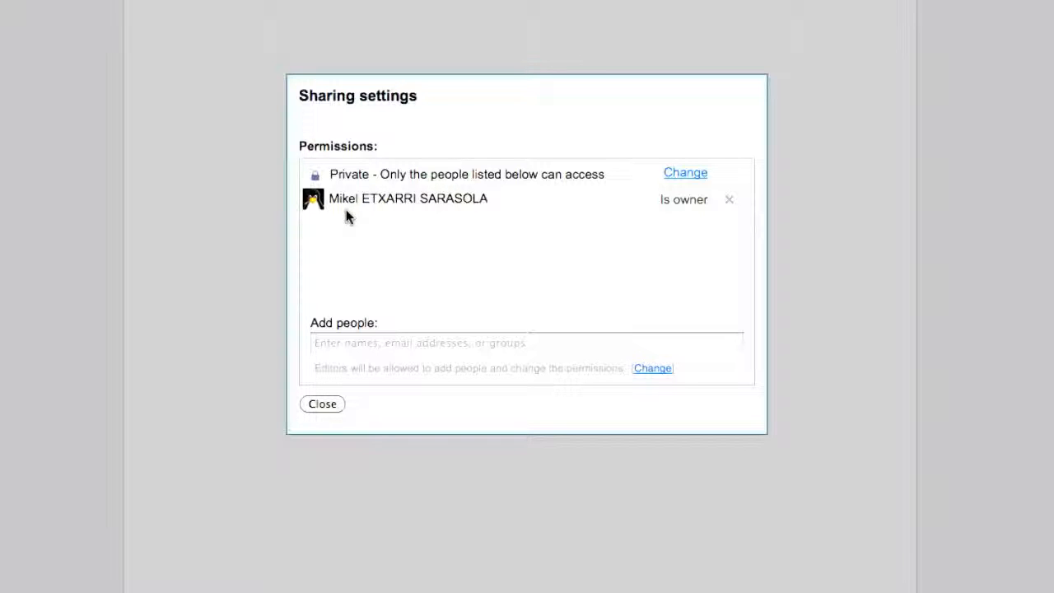
Add the colleague's suggested address as a person who Can edit.
click(357, 342)
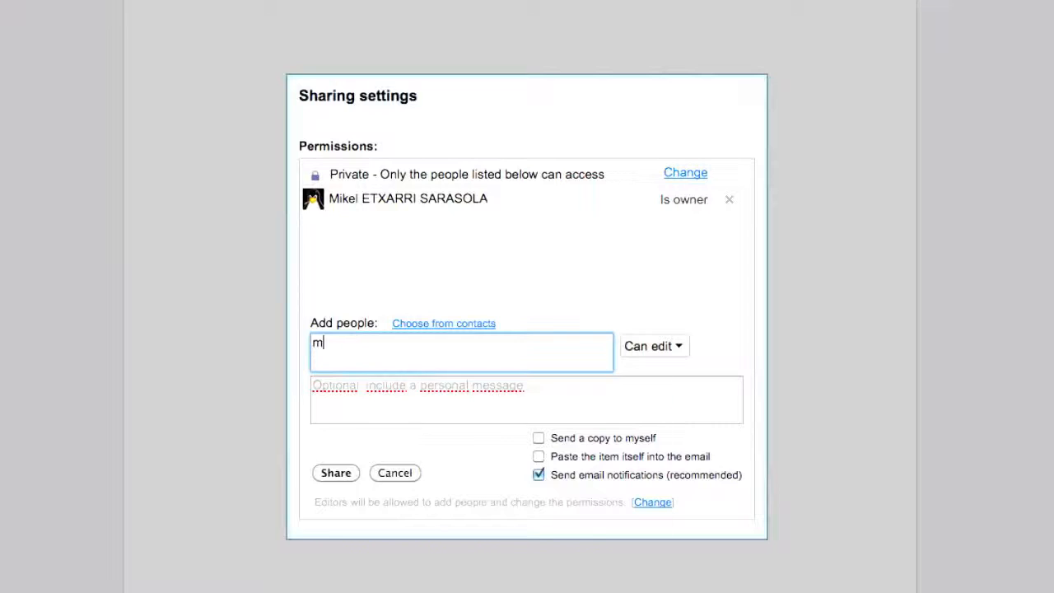
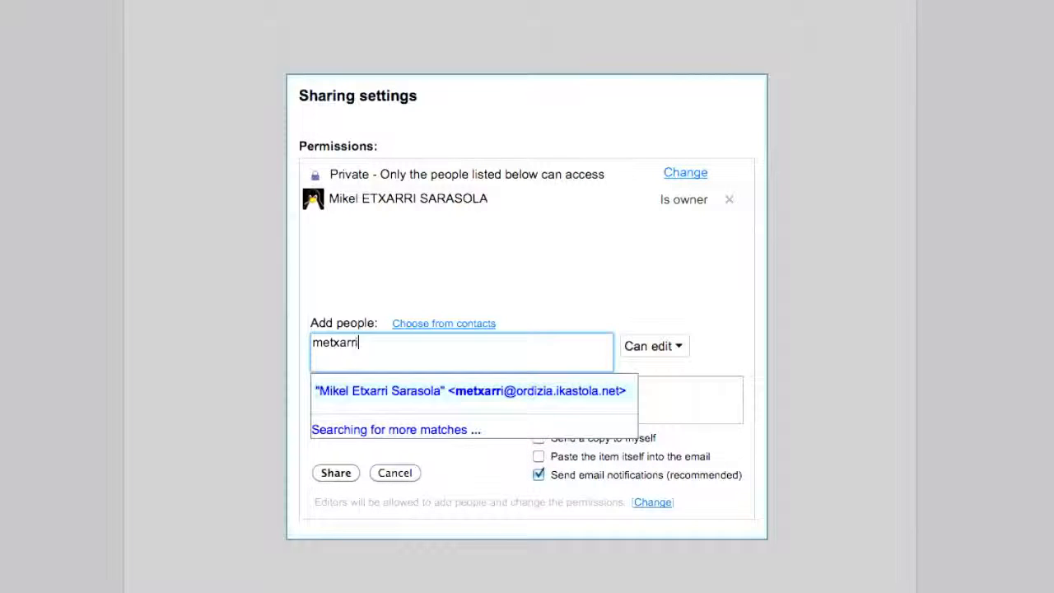
click(365, 414)
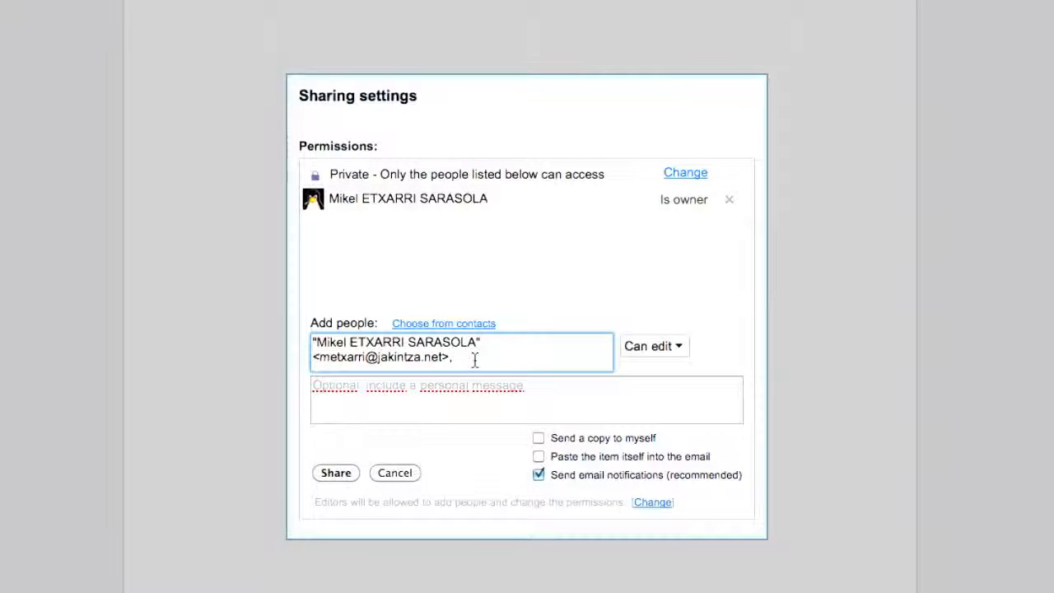
click(682, 348)
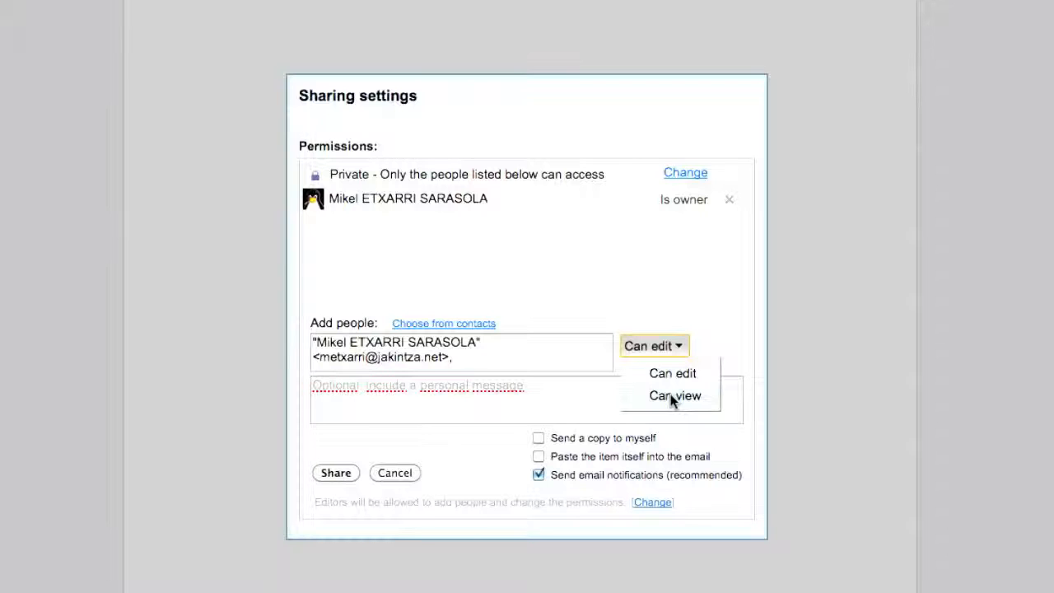
click(687, 350)
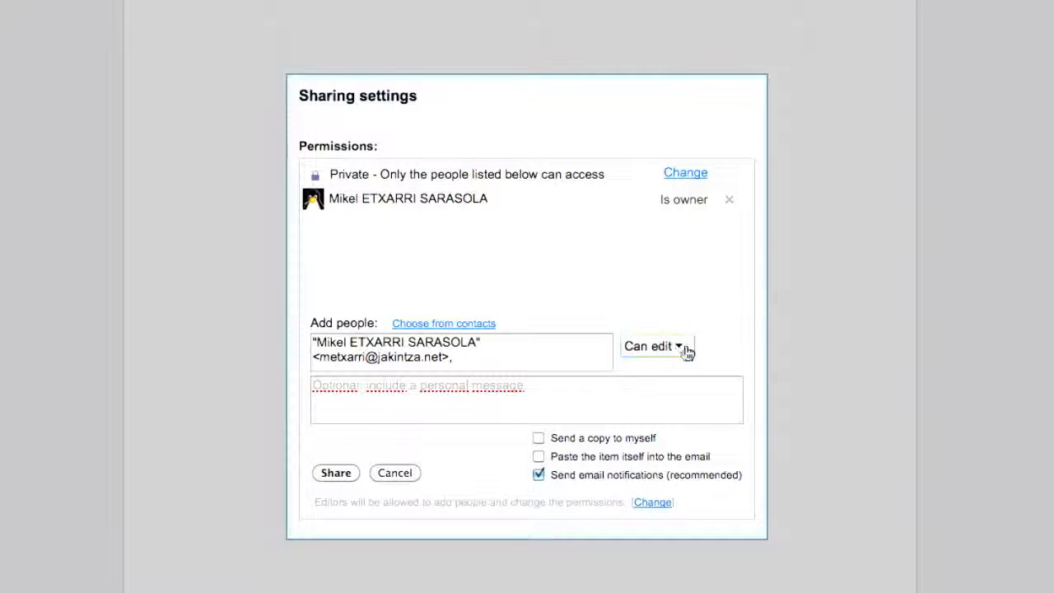
Include a short Basque greeting message, send the invitation and close the dialog.
click(548, 388)
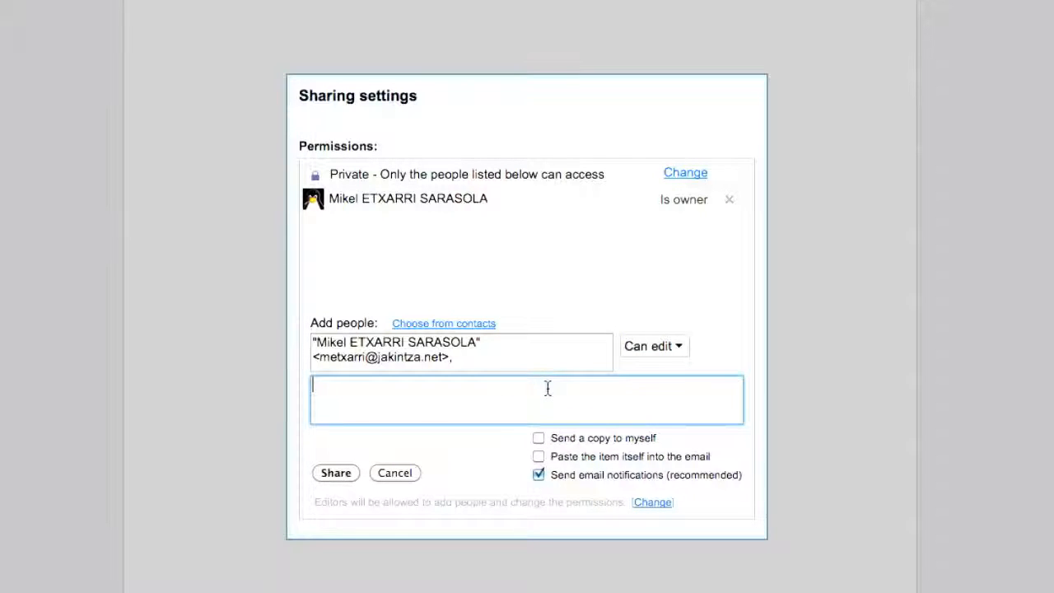
text(Kaixo Mikel:)
key(Return)
key(Return)
text(Hortxe doakizu nire lana)
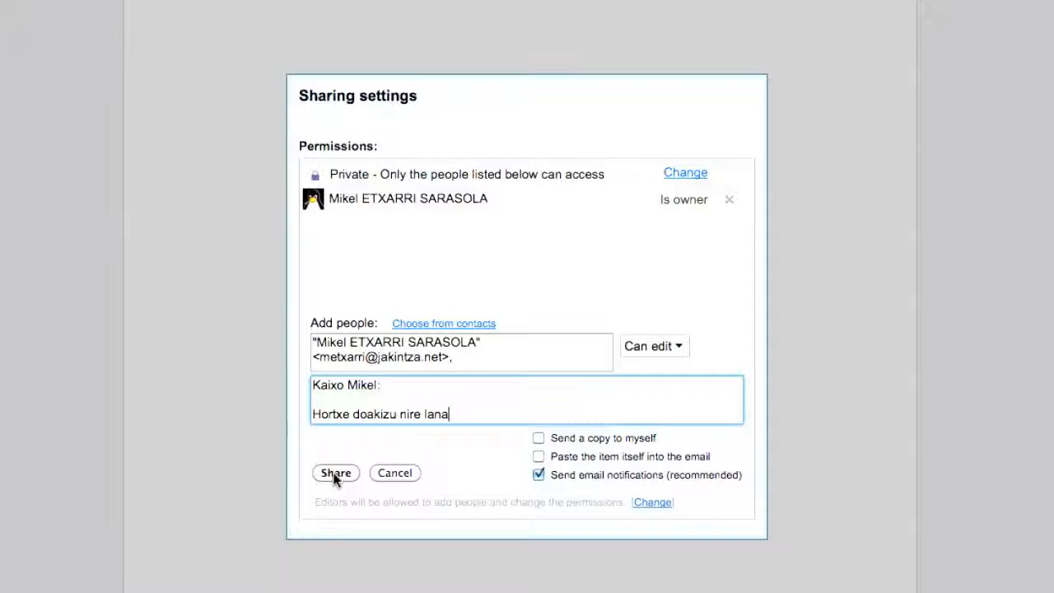
click(335, 473)
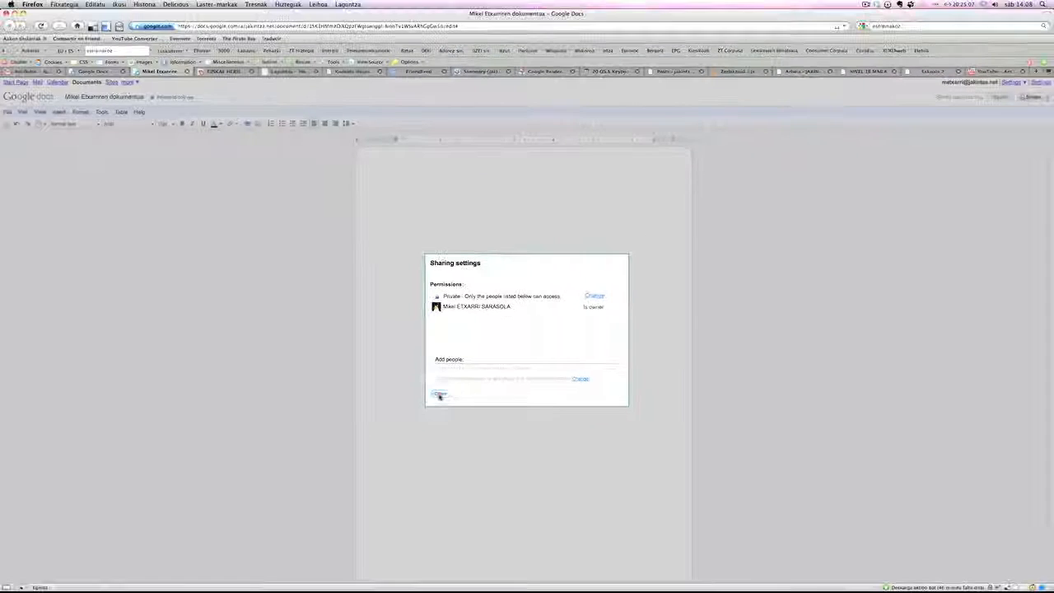
click(322, 404)
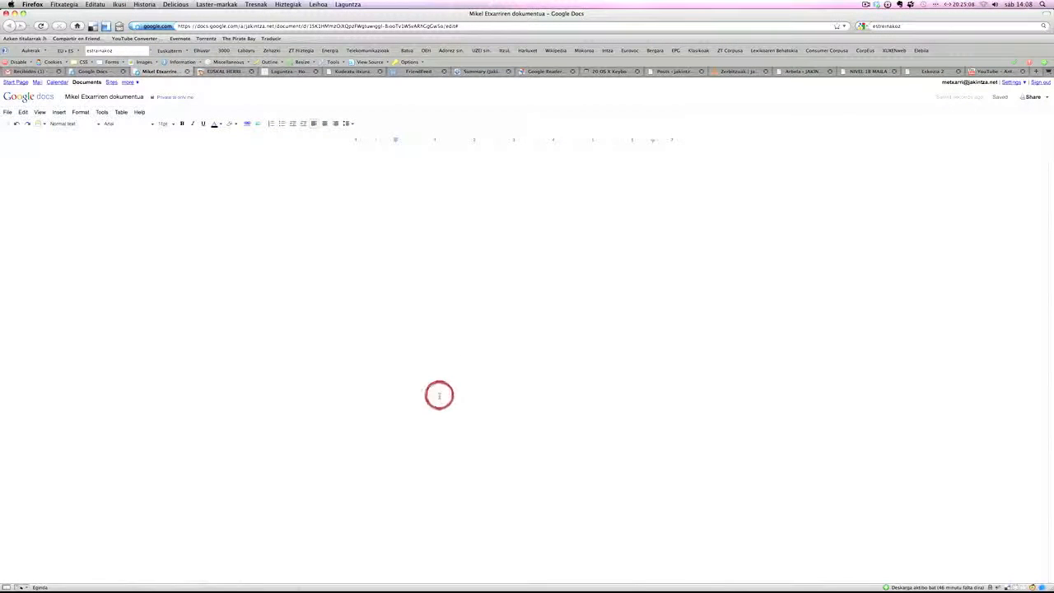
Type the heading 'Munduko gertakari nagusienak' at the top of the document.
click(495, 213)
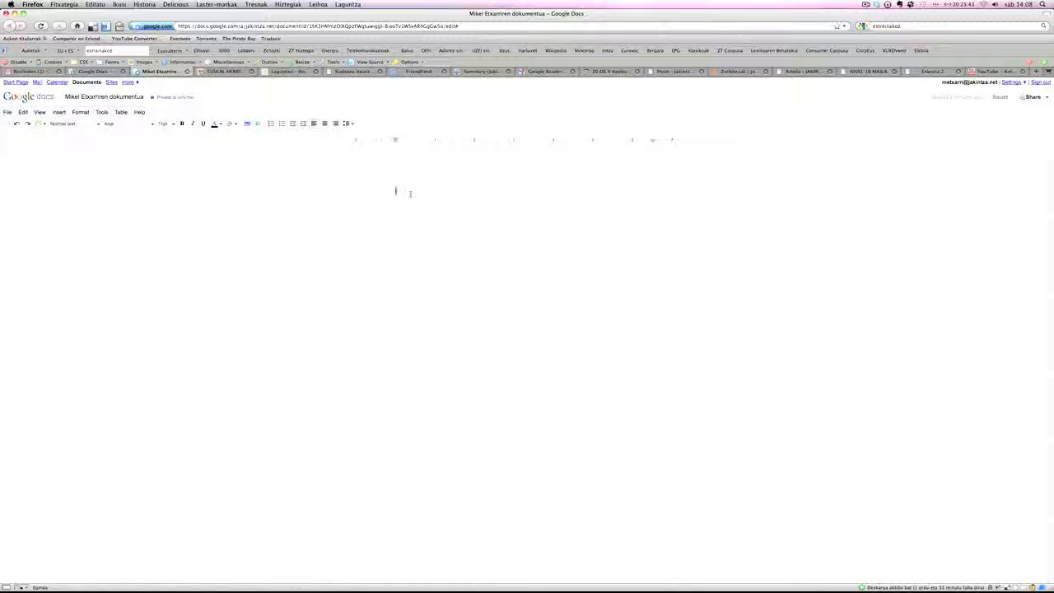
text(Munduko ger)
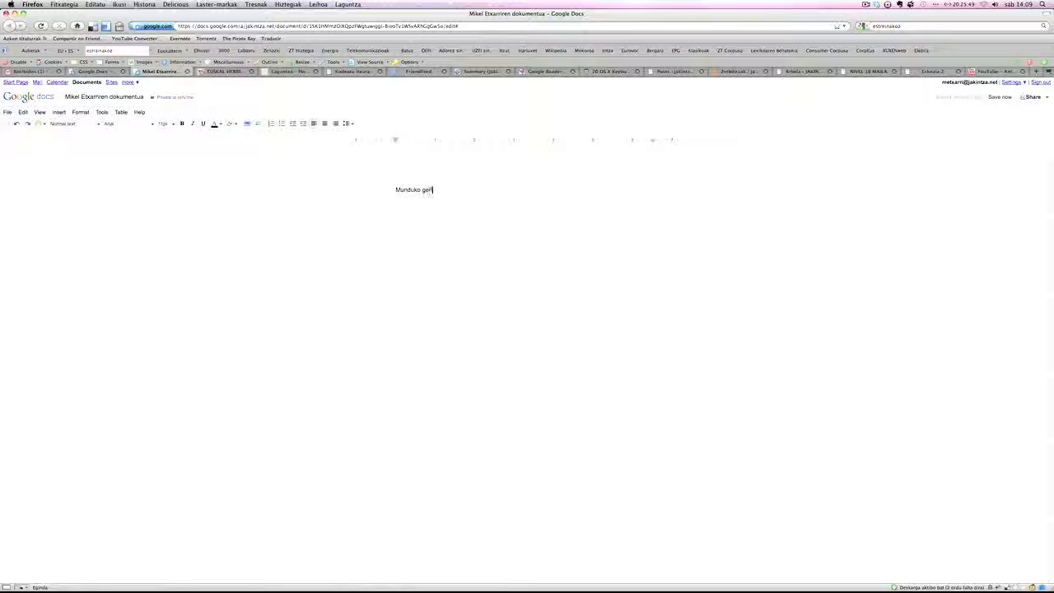
text(takari nagusienak)
key(Return)
key(Return)
List the years 2001 through 2010 beneath the heading, one per line.
text(29)
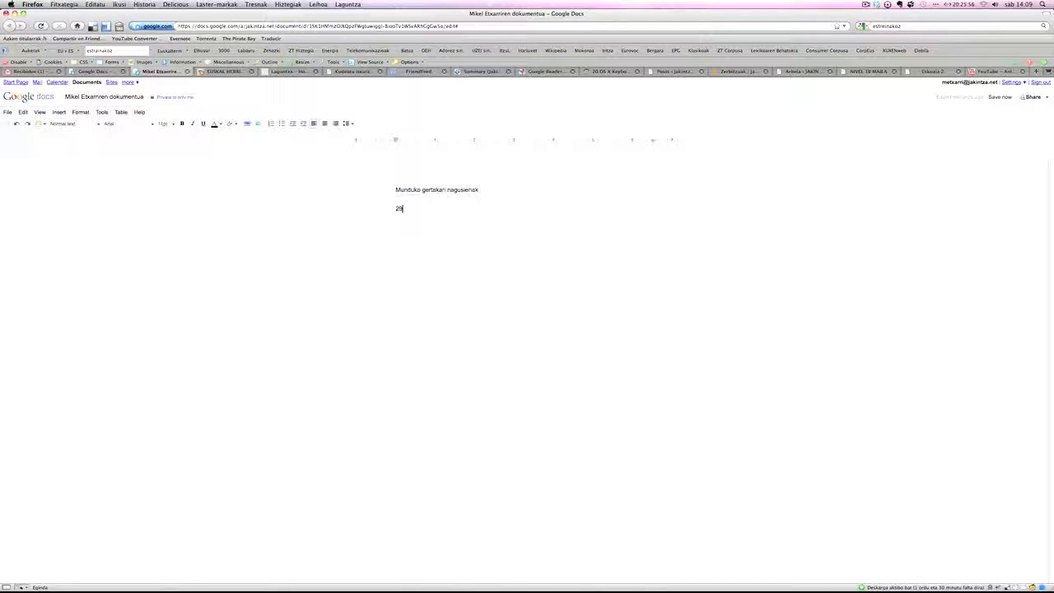
text(2002)
key(Return)
text(2003)
key(Return)
text(2004)
key(Return)
text(2005)
key(Return)
text(2006)
key(Return)
text(2007)
key(Return)
text(2008)
key(Return)
text(2009)
key(Return)
text(2010)
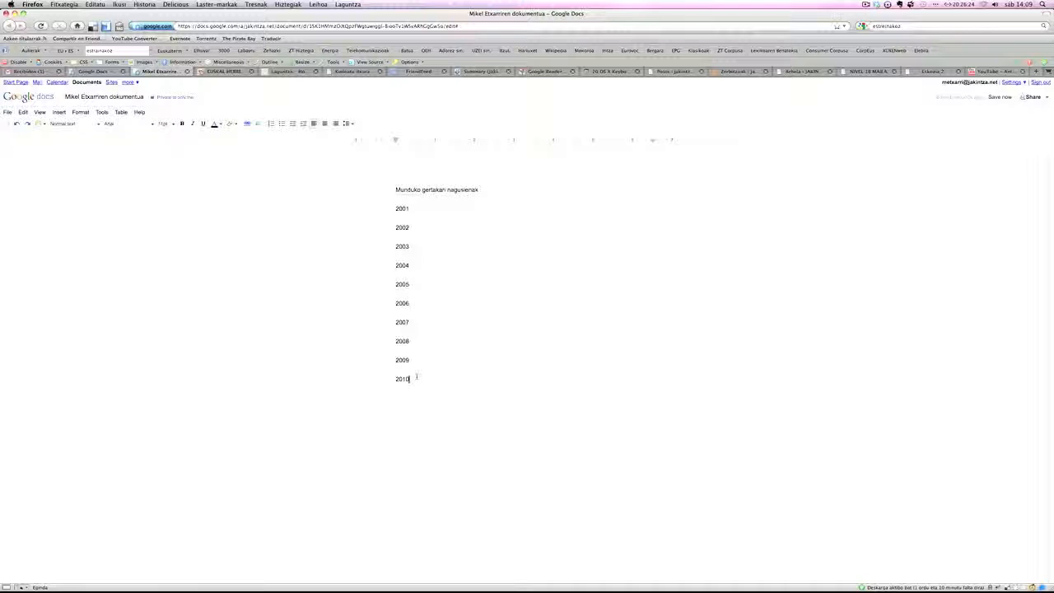
Make the heading 18pt, bold and orange, then select it with the year list.
drag(478, 190, 395, 189)
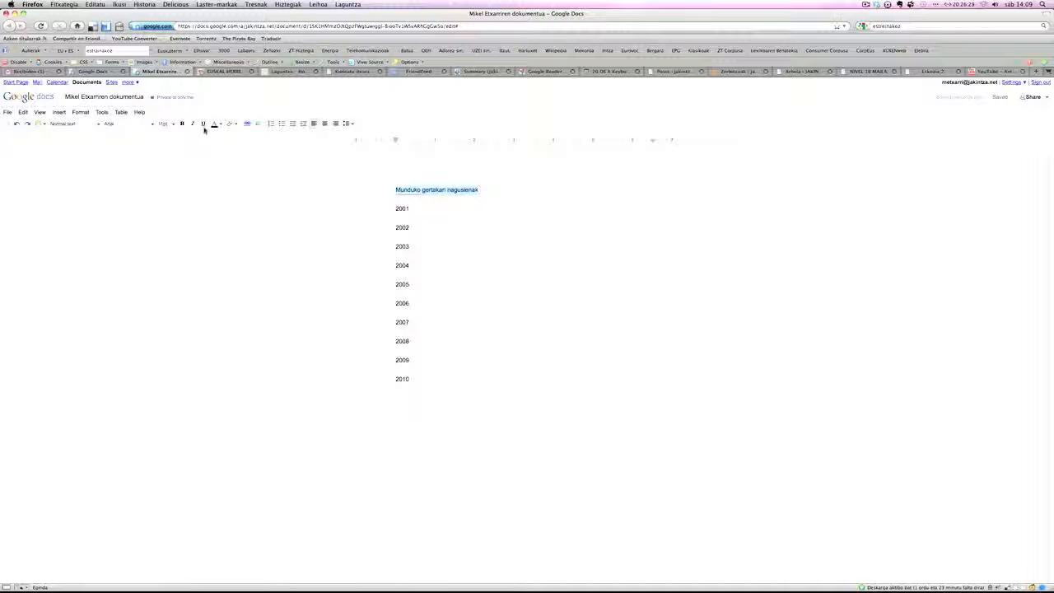
click(170, 124)
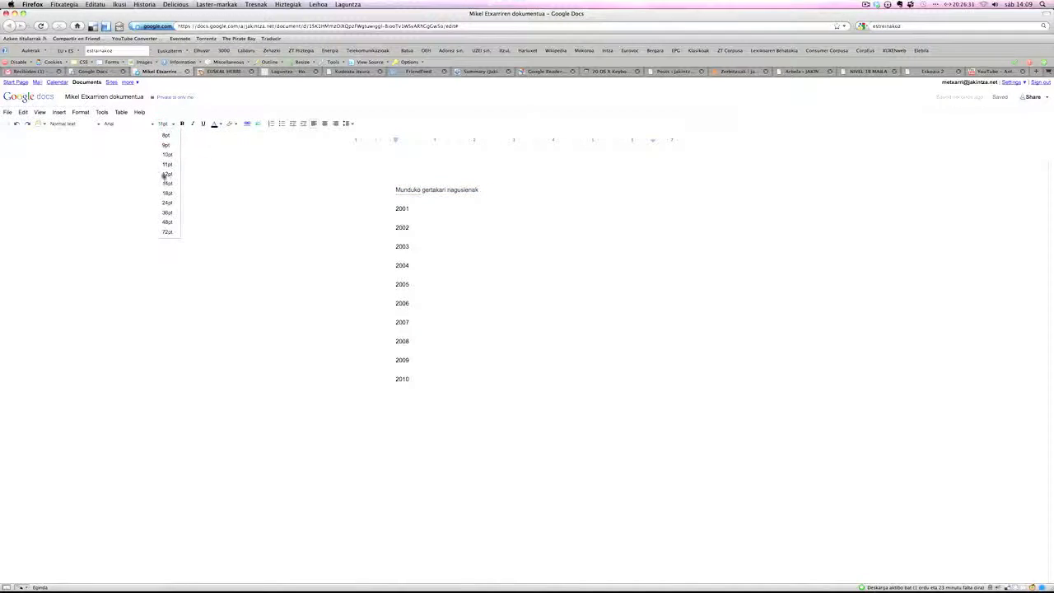
click(164, 195)
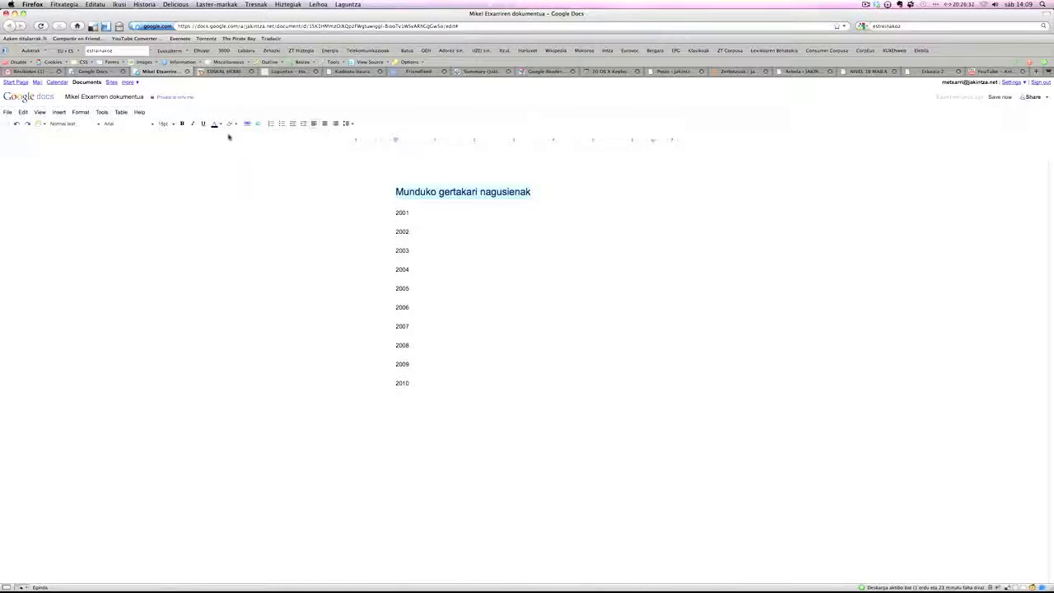
click(182, 123)
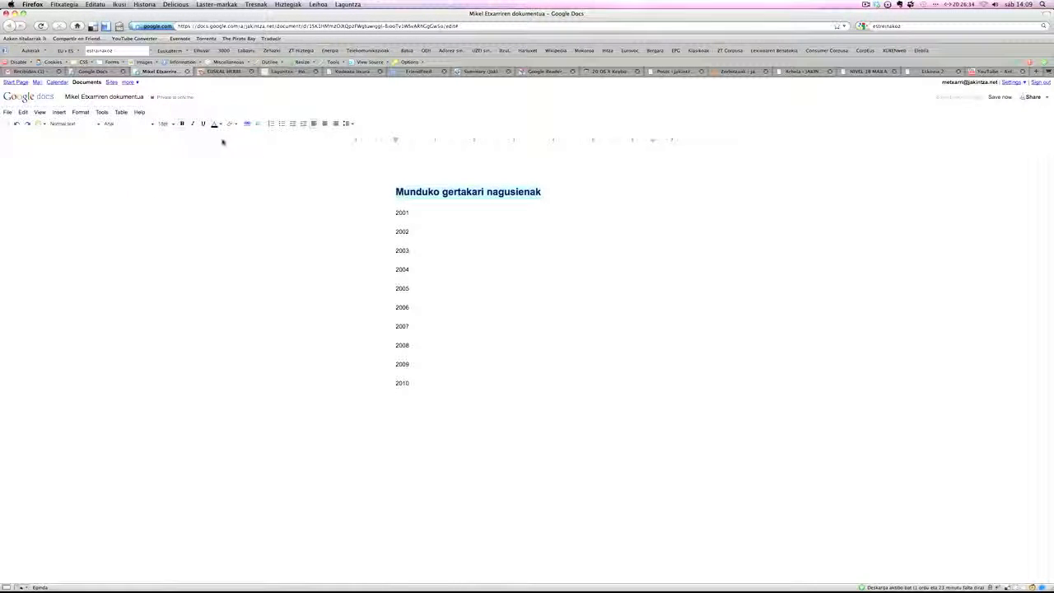
click(217, 124)
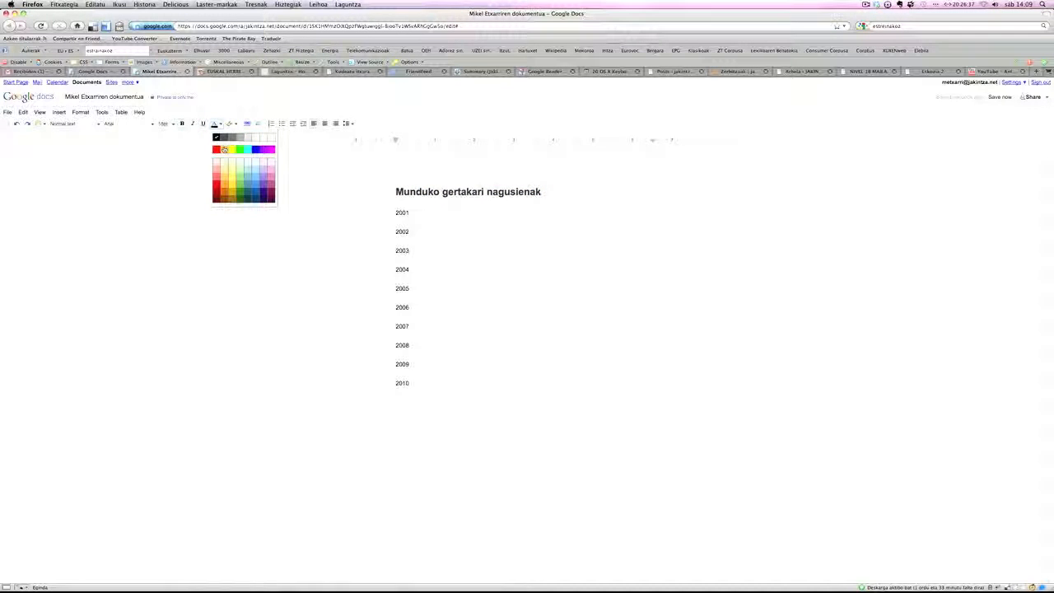
click(224, 149)
click(528, 209)
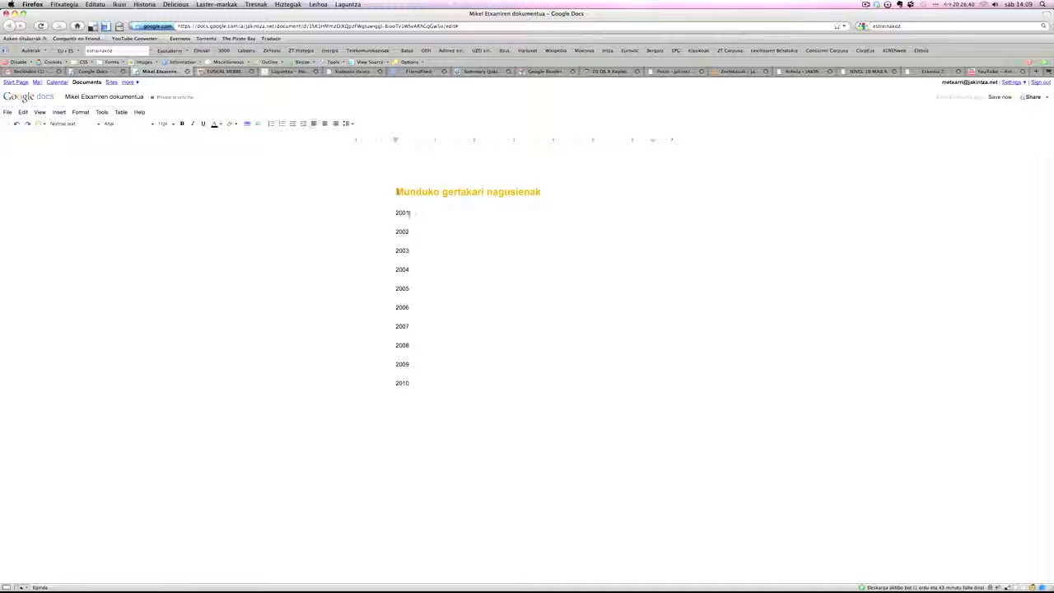
drag(396, 191, 425, 382)
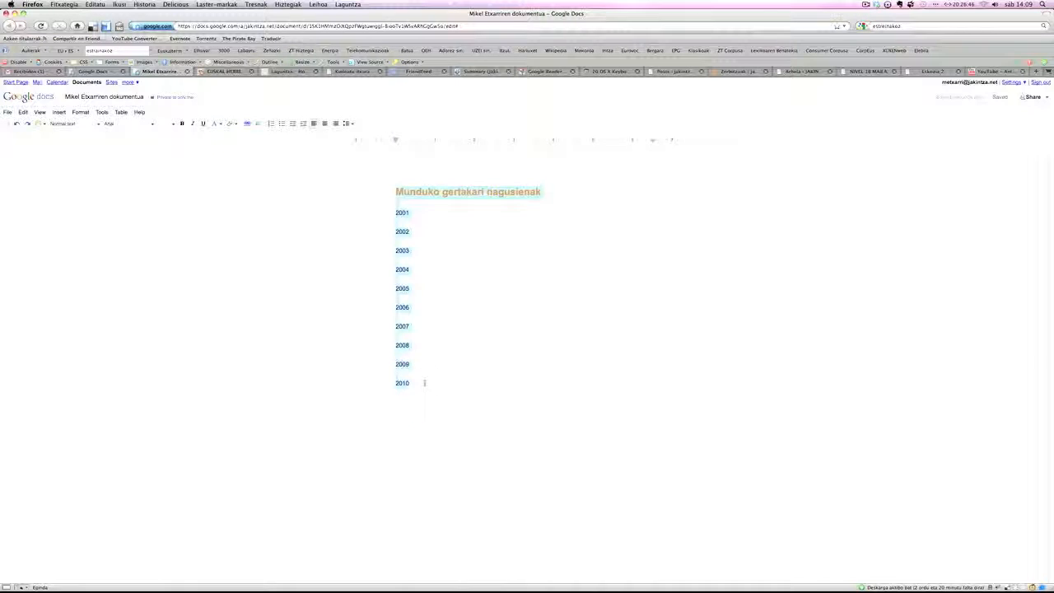
Copy the heading and year list and paste a duplicate below 2010.
key(super)
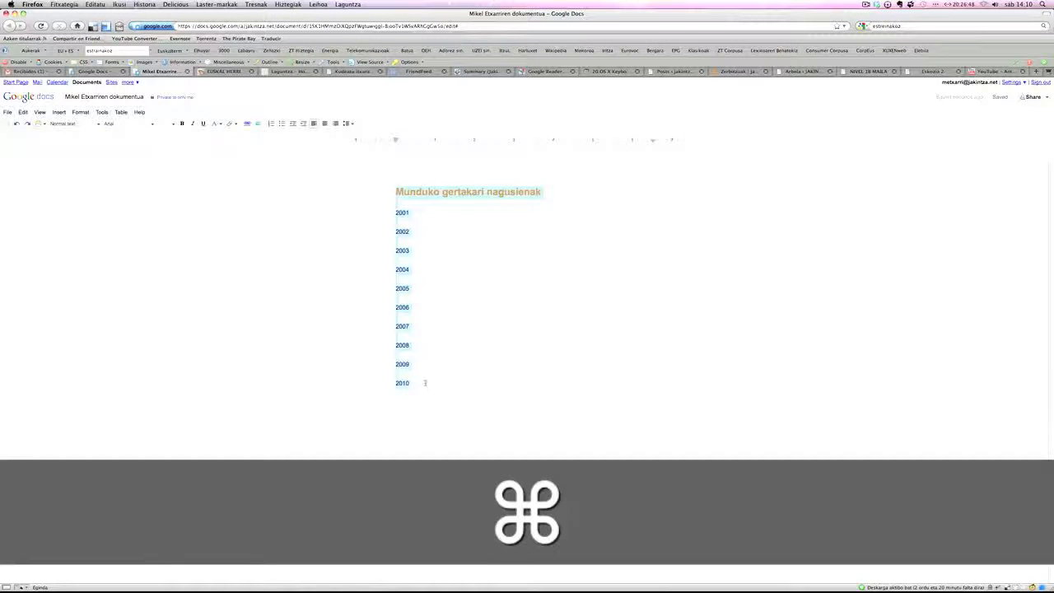
key(super+c)
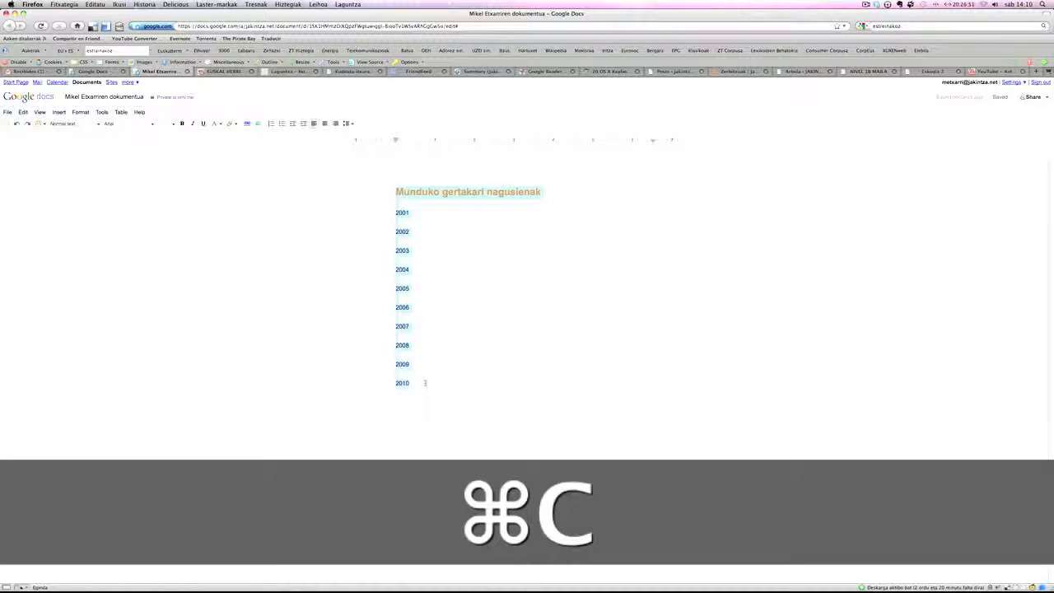
click(425, 382)
key(Return)
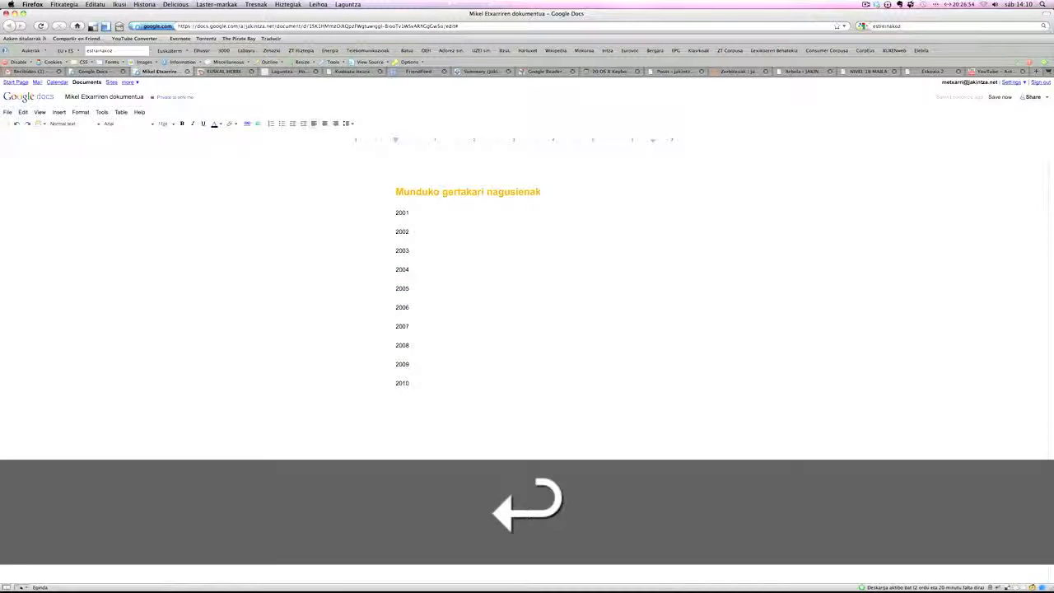
key(super+v)
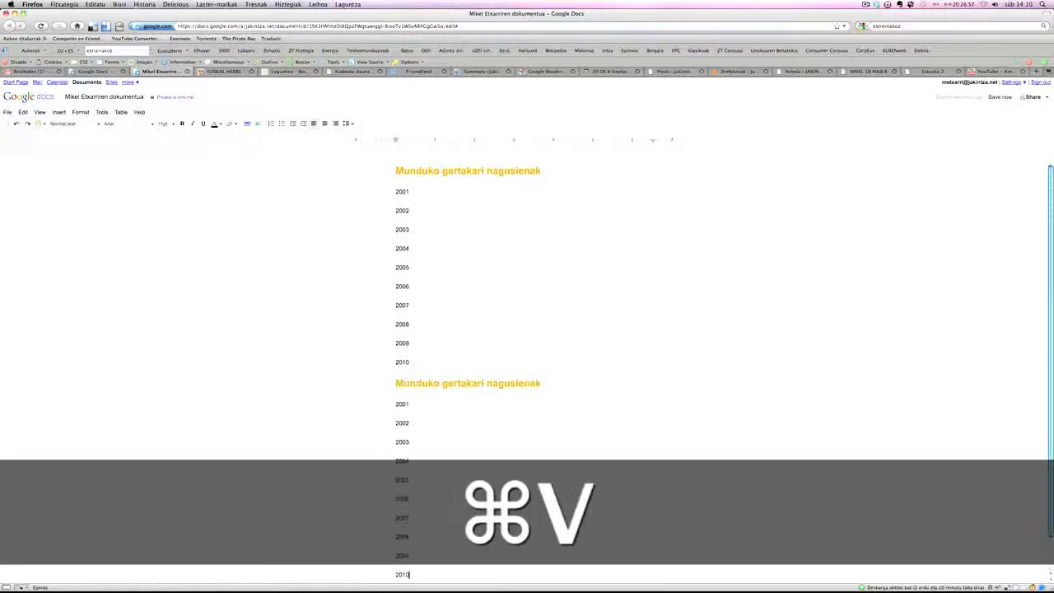
scroll(486, 405, down, 1)
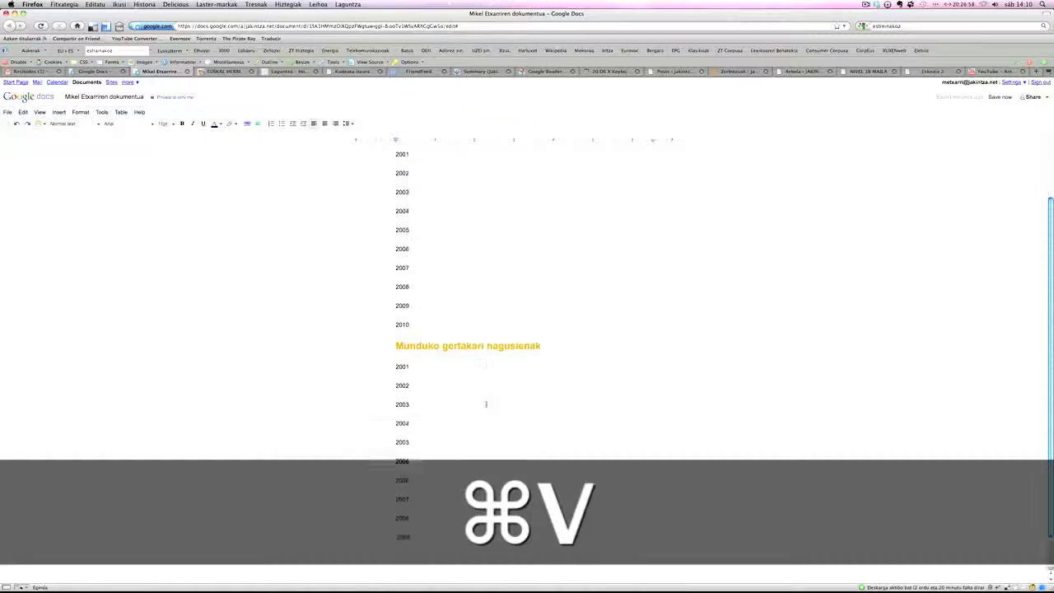
scroll(454, 323, up, 2)
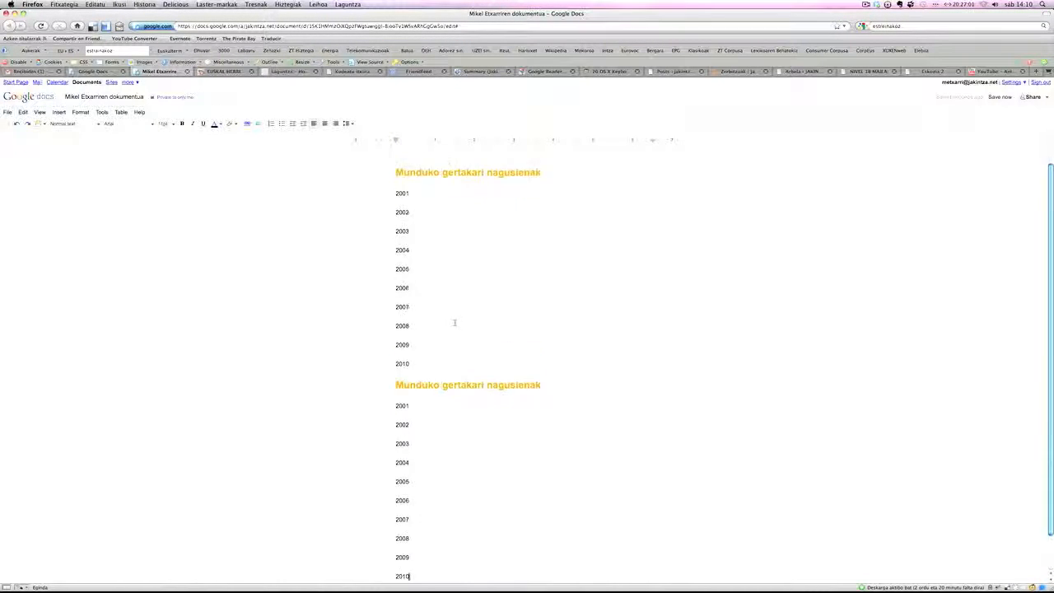
Change 'Munduko' in the copied heading to 'Euskal Herriko'.
double_click(418, 405)
text(Euskal)
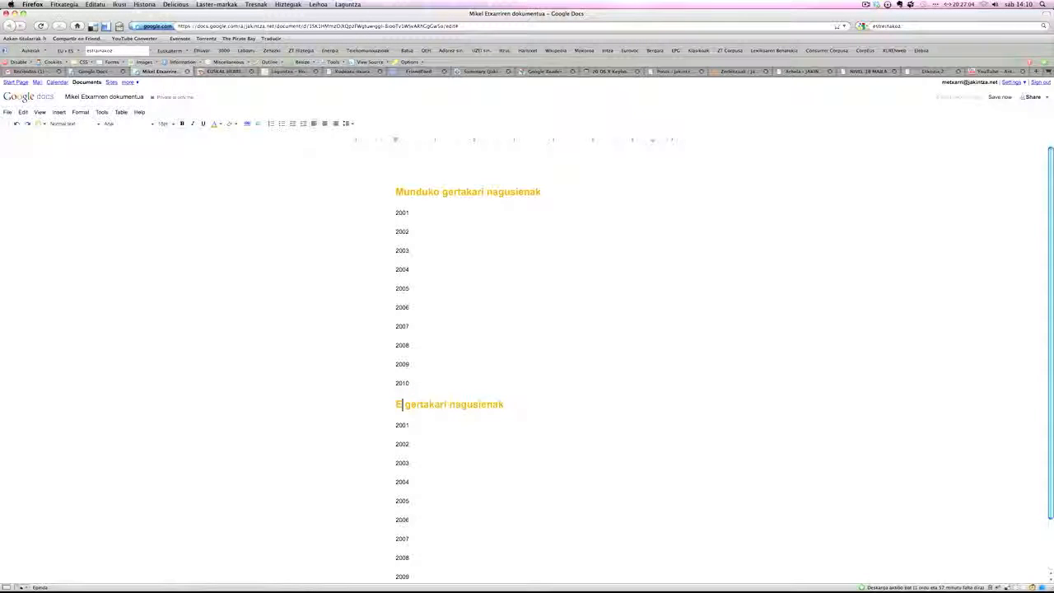
text( Herriko)
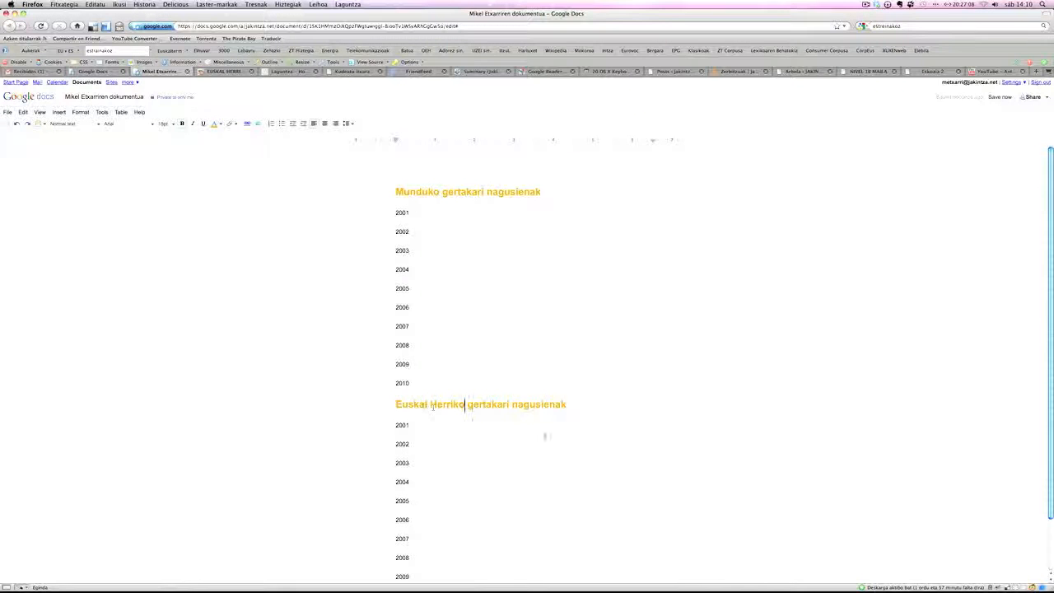
scroll(544, 436, down, 2)
scroll(544, 436, up, 2)
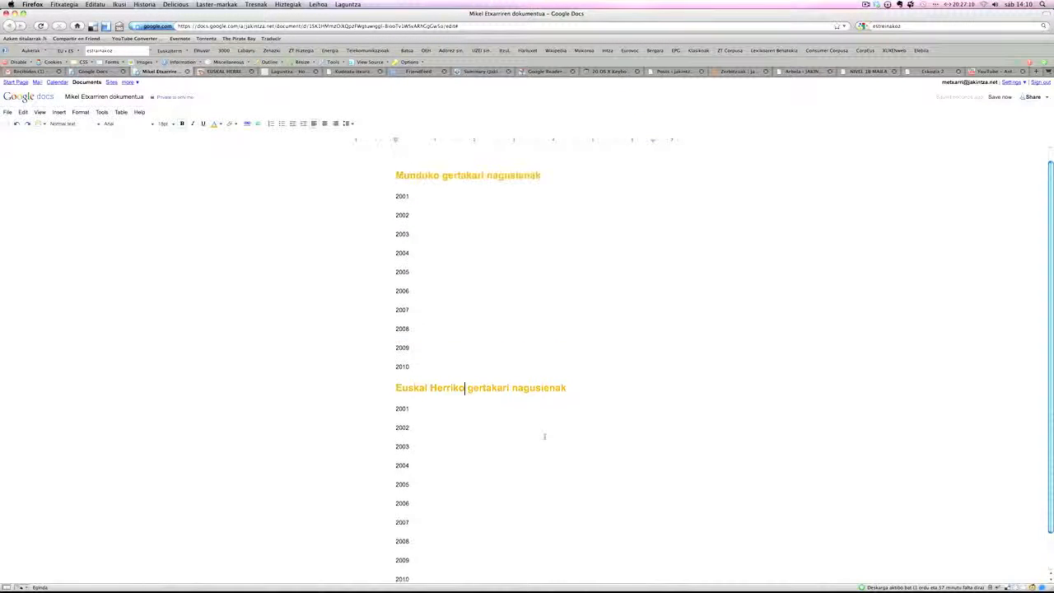
click(431, 213)
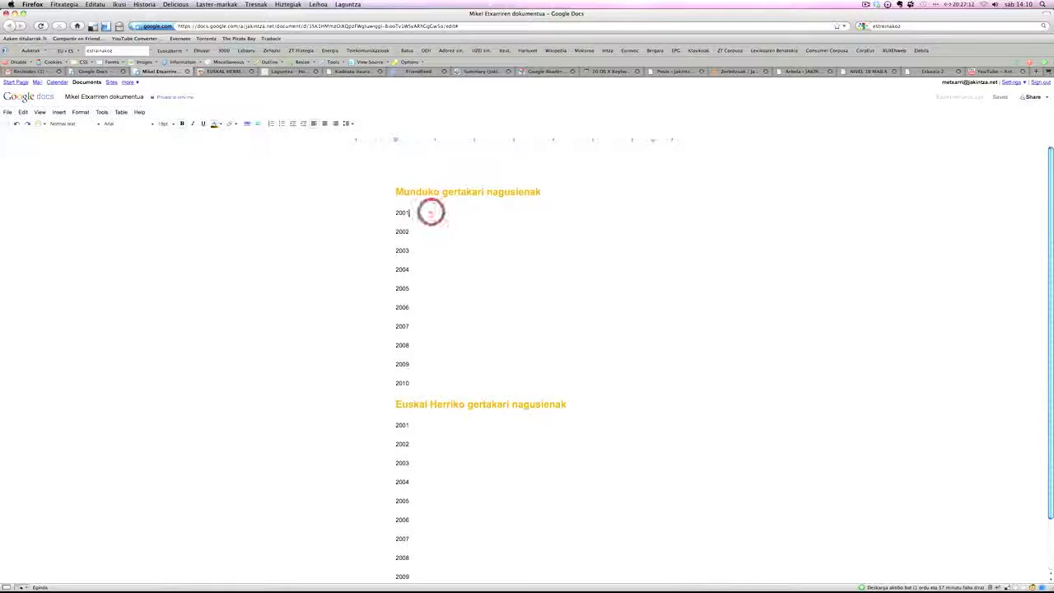
Append ': New Yorkeko atentatua' to 2001 in the first list and confirm it saved.
text(: New Yorkeko atentatua)
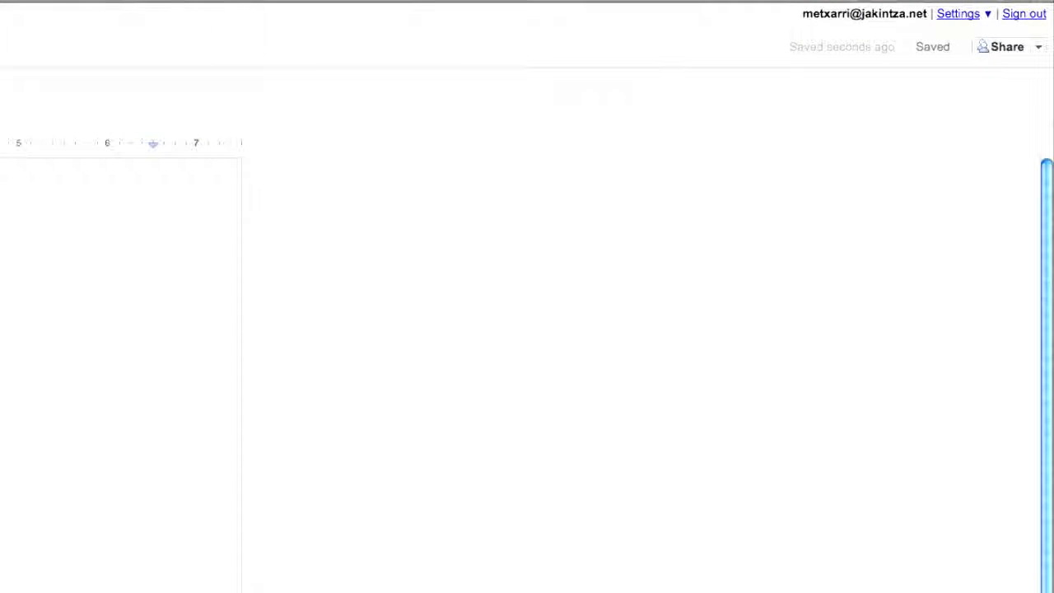
click(933, 47)
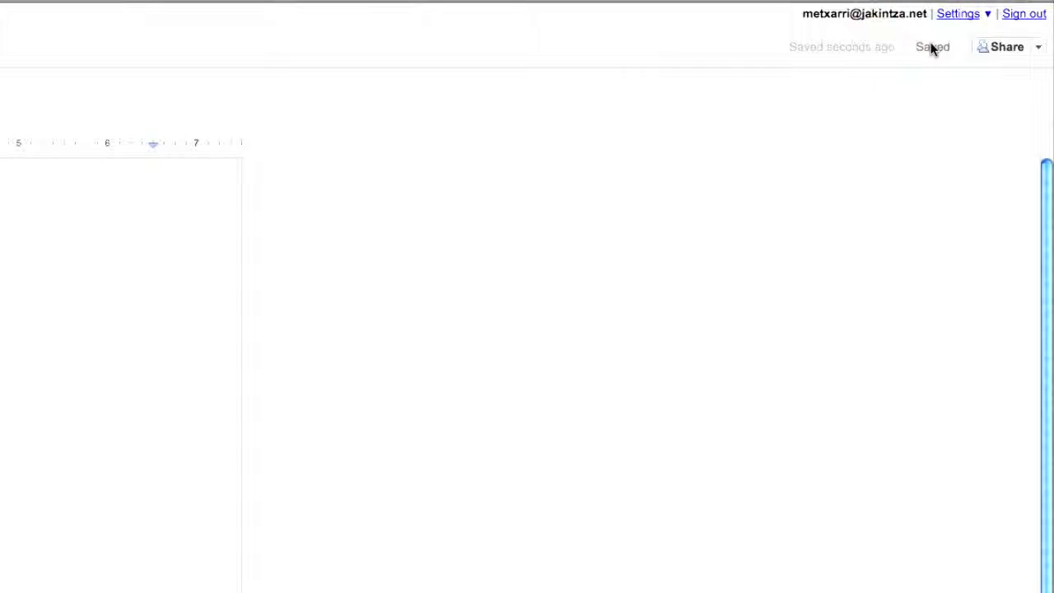